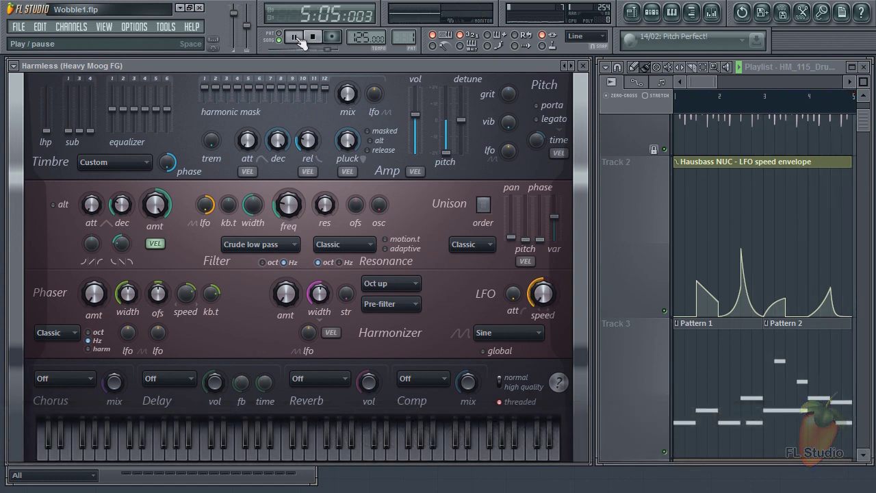
- Stop playback and rewind, then set the Harmless filter LFO knob to zero
{"action": "left_click", "coordinate": [296, 37]}
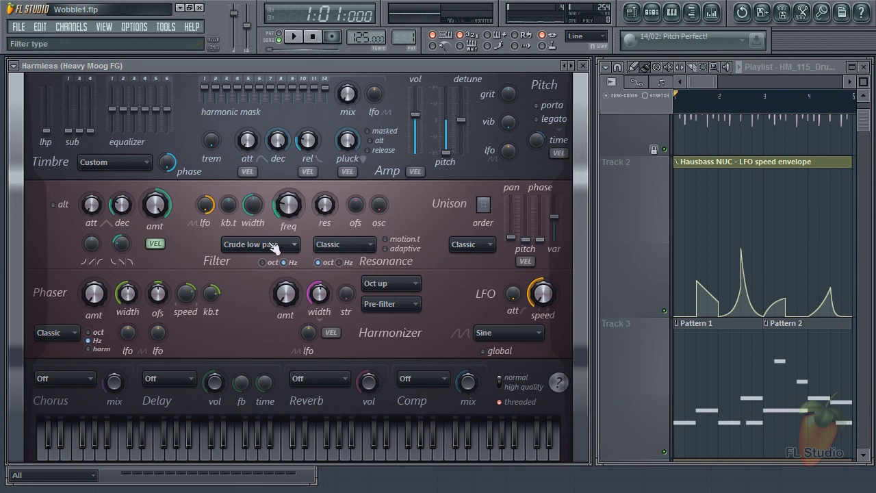
{"action": "left_click", "coordinate": [205, 204]}
- Play bass notes while sweeping the Crude low pass cutoff down and up, keeping Crude low pass
{"action": "left_click_drag", "start_coordinate": [223, 454], "coordinate": [320, 462]}
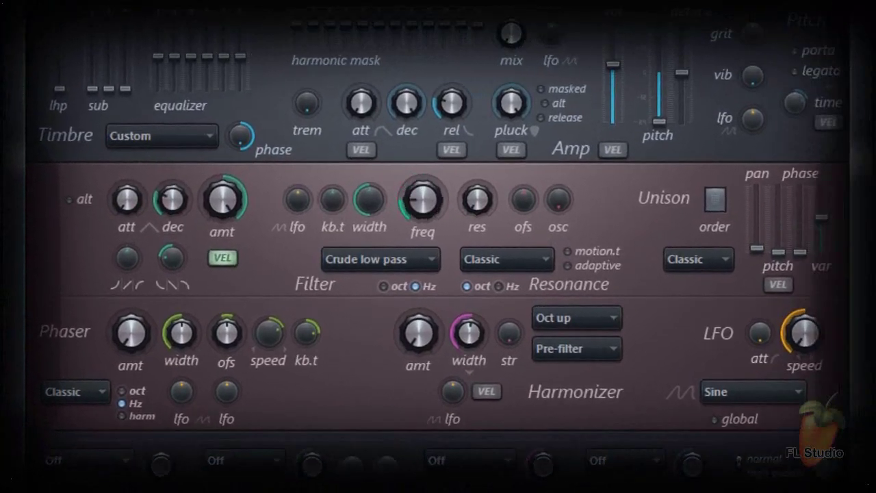
{"action": "left_click_drag", "start_coordinate": [293, 205], "coordinate": [293, 233]}
{"action": "mouse_move", "coordinate": [422, 200]}
{"action": "left_mouse_down"}
{"action": "mouse_move", "coordinate": [422, 182]}
{"action": "mouse_move", "coordinate": [422, 193]}
{"action": "left_mouse_up"}
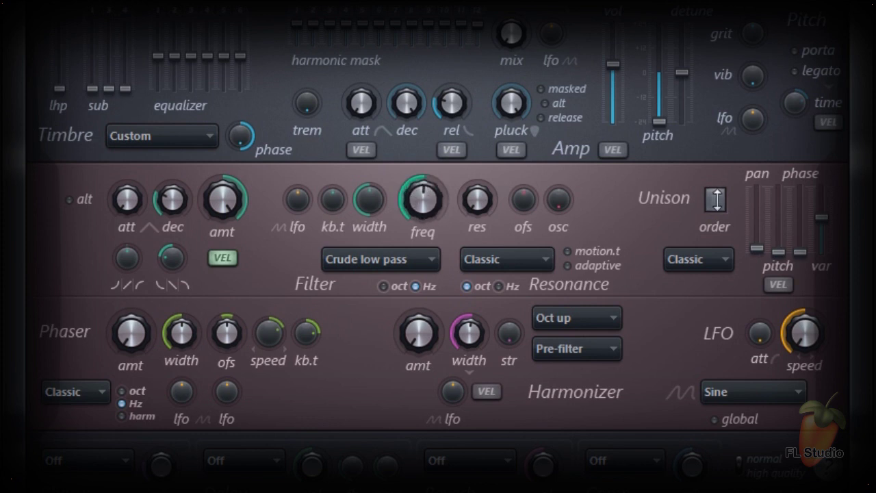
{"action": "left_click", "coordinate": [414, 261]}
{"action": "left_click", "coordinate": [375, 370]}
{"action": "left_click_drag", "start_coordinate": [423, 204], "coordinate": [423, 212]}
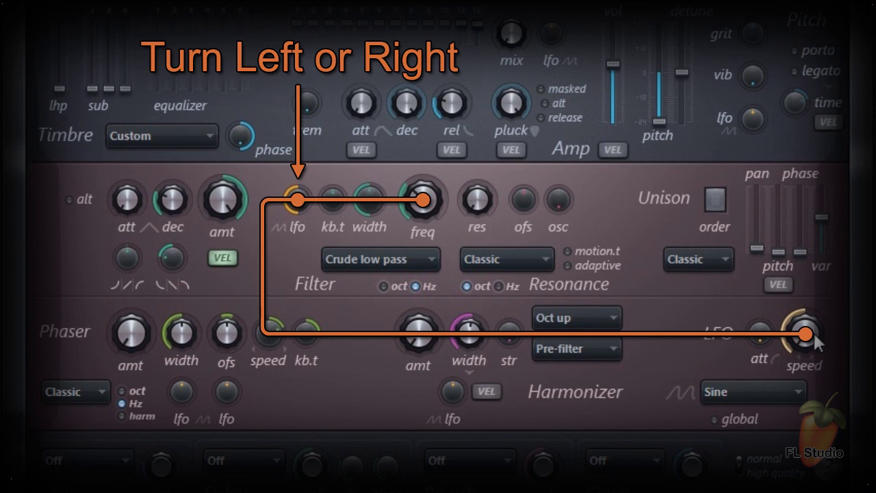
- Turn the Harmless LFO speed knob left to slow the cutoff wobble
{"action": "mouse_move", "coordinate": [813, 330]}
{"action": "left_mouse_down"}
{"action": "mouse_move", "coordinate": [811, 342]}
{"action": "mouse_move", "coordinate": [808, 329]}
{"action": "left_mouse_up"}
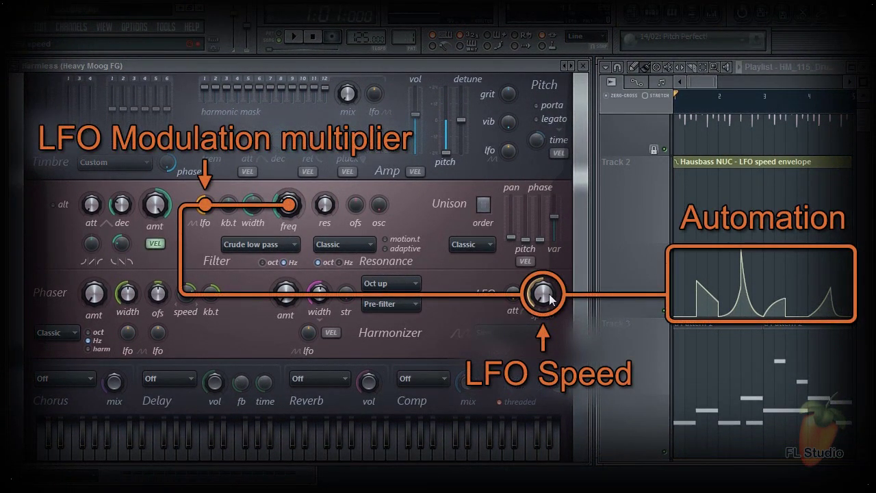
- Play the song to hear the LFO-speed wobble, then stop and rewind
{"action": "left_click", "coordinate": [294, 37]}
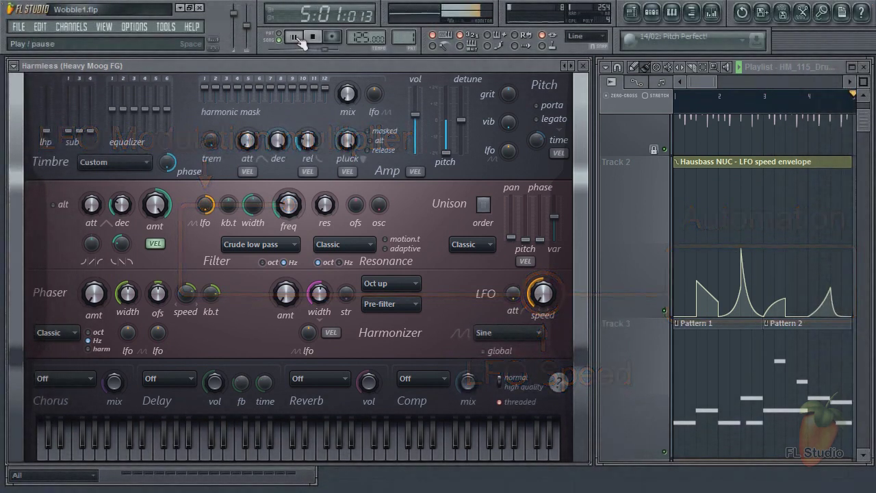
{"action": "left_click", "coordinate": [296, 37]}
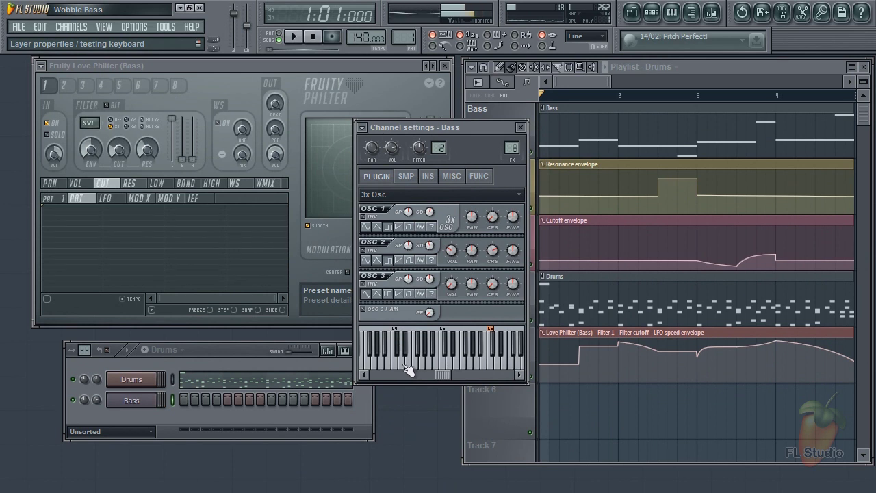
- Close the Bass channel settings and play the Wobble Bass song through, then stop
{"action": "left_click", "coordinate": [523, 129]}
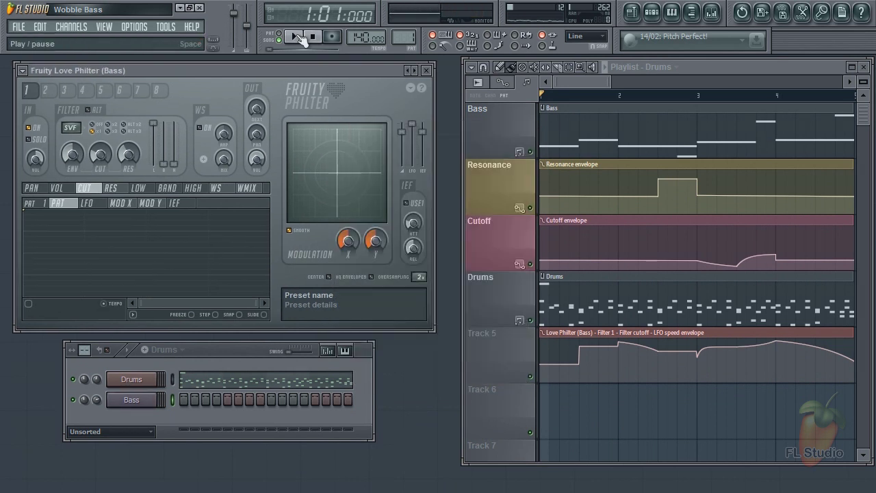
{"action": "left_click", "coordinate": [299, 39]}
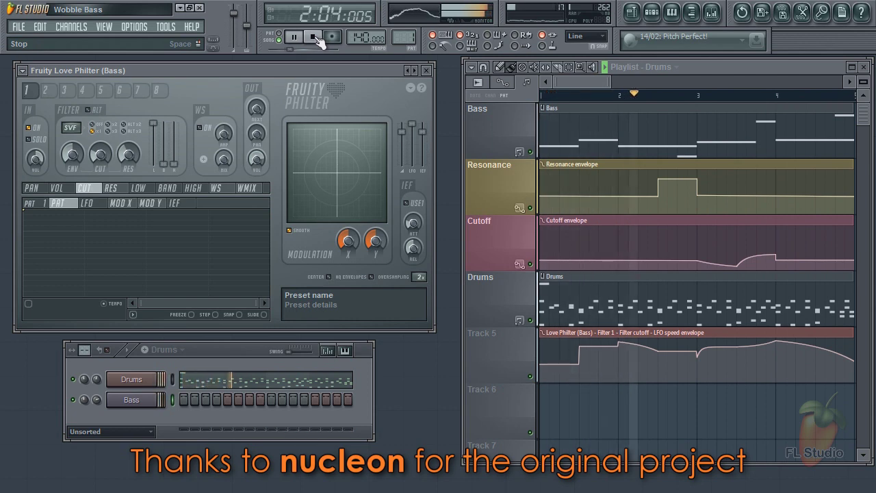
{"action": "left_click", "coordinate": [315, 38]}
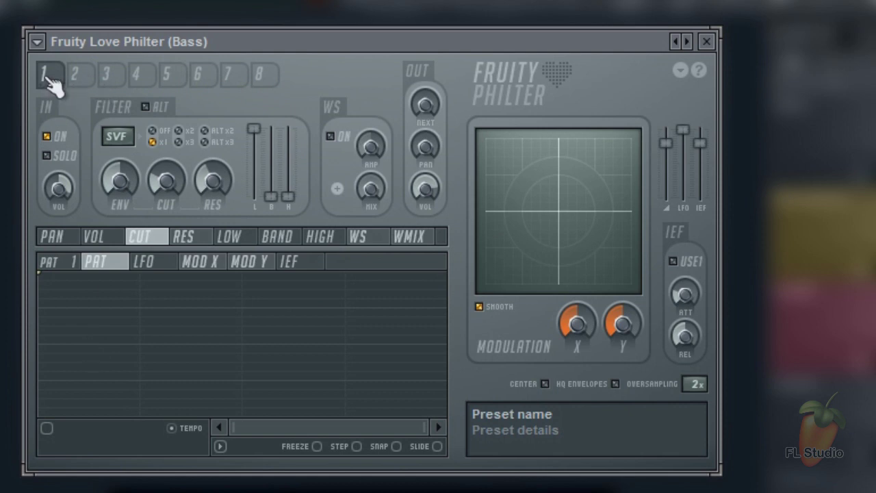
- Change Love Philter filter 1 from SVF to the Lime low pass type
{"action": "left_click", "coordinate": [264, 76]}
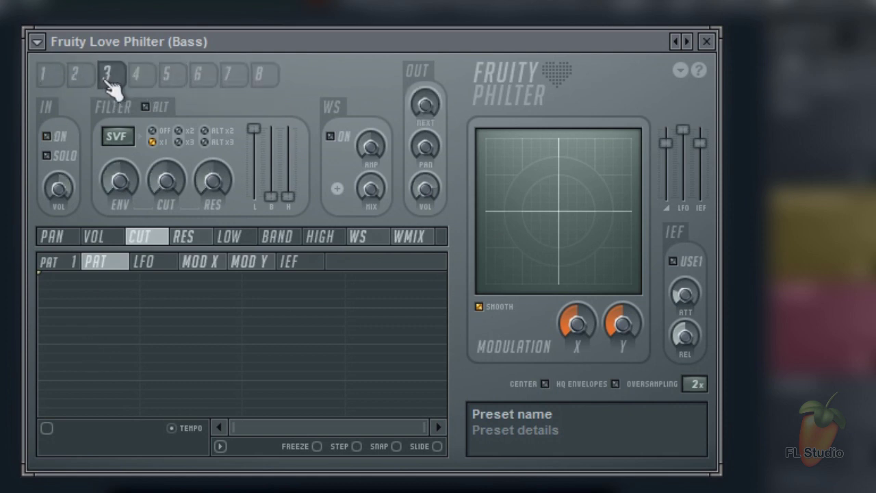
{"action": "left_click", "coordinate": [49, 77]}
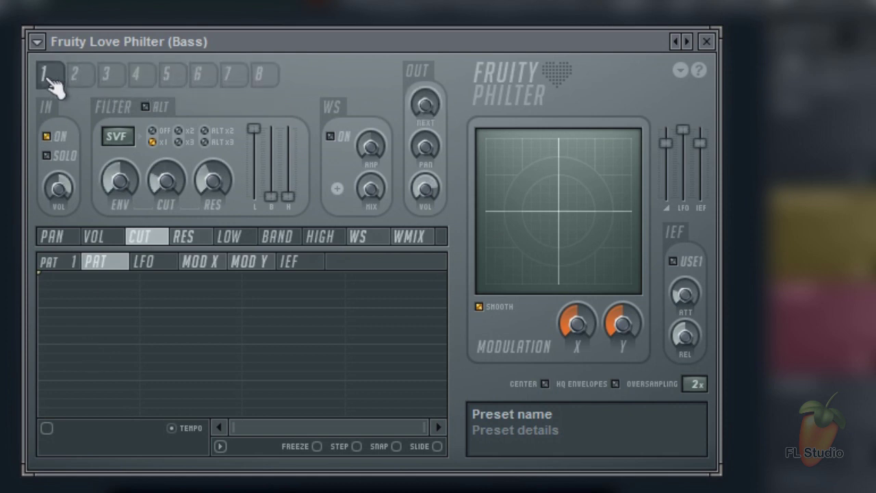
{"action": "left_click", "coordinate": [118, 135]}
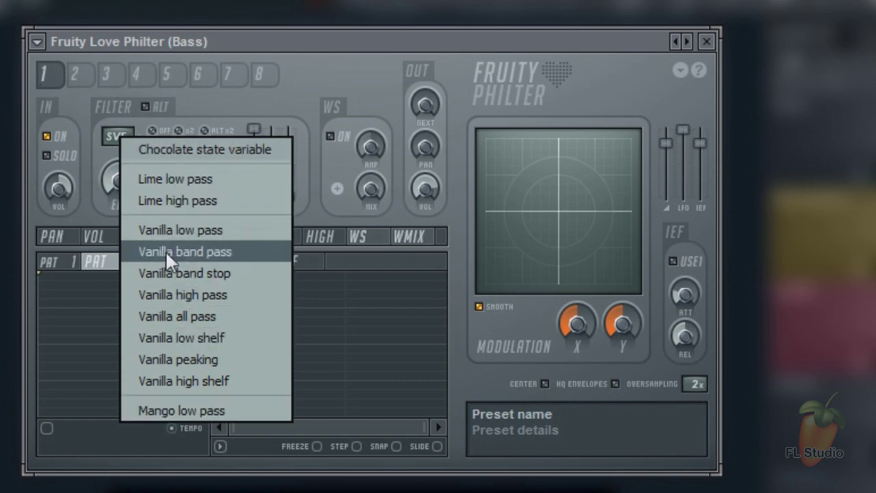
{"action": "left_click", "coordinate": [171, 177]}
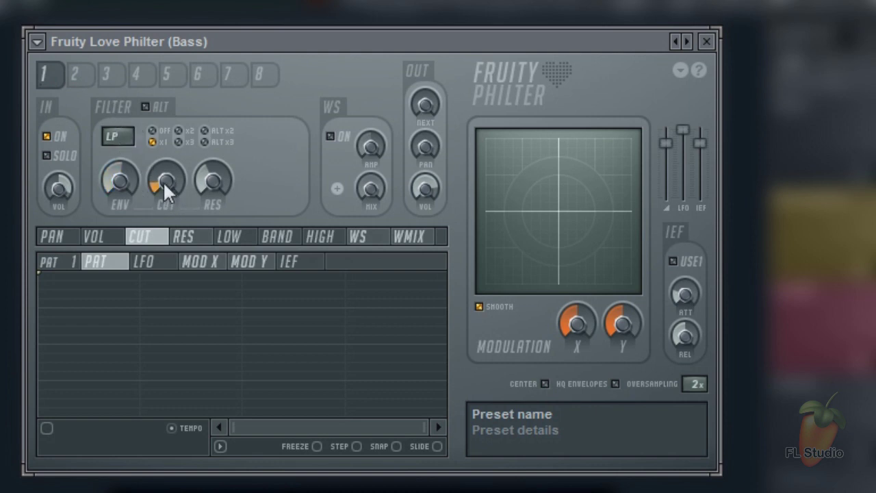
- Raise Love Philter's CUT knob to about a third while the Bass pattern plays
{"action": "left_click_drag", "start_coordinate": [168, 182], "coordinate": [167, 161]}
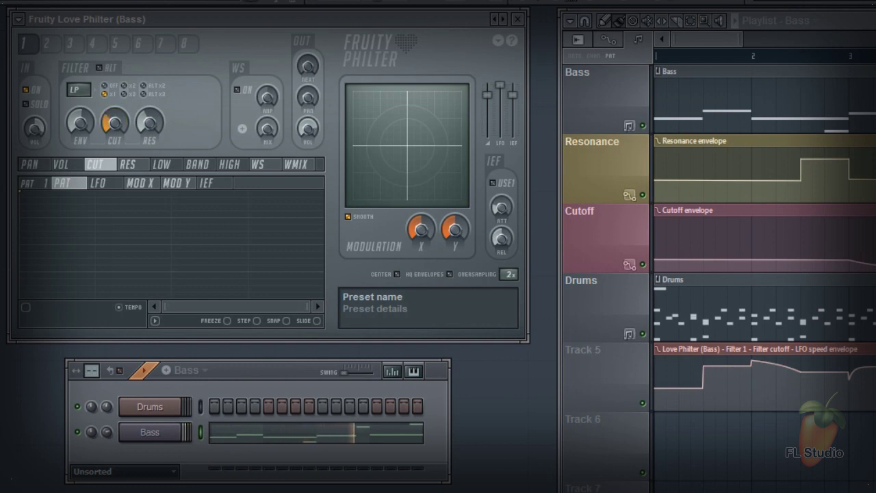
- Stop the bass pattern playback with Space
{"action": "key", "text": "space"}
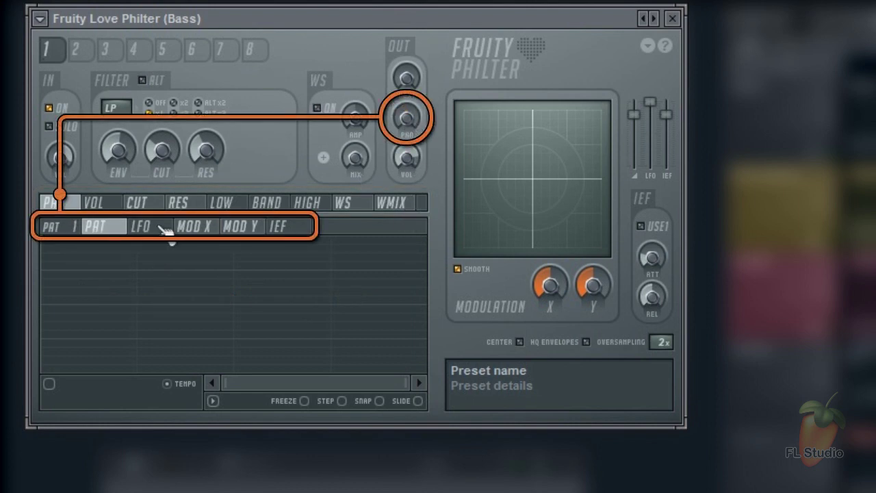
- Select the CUT modulation target in Love Philter and show its triangle LFO
{"action": "left_click", "coordinate": [113, 206]}
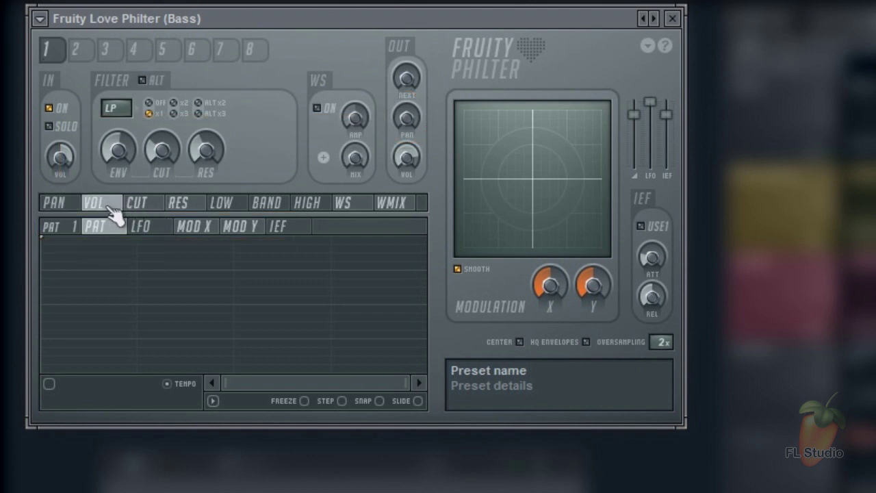
{"action": "left_click", "coordinate": [140, 205]}
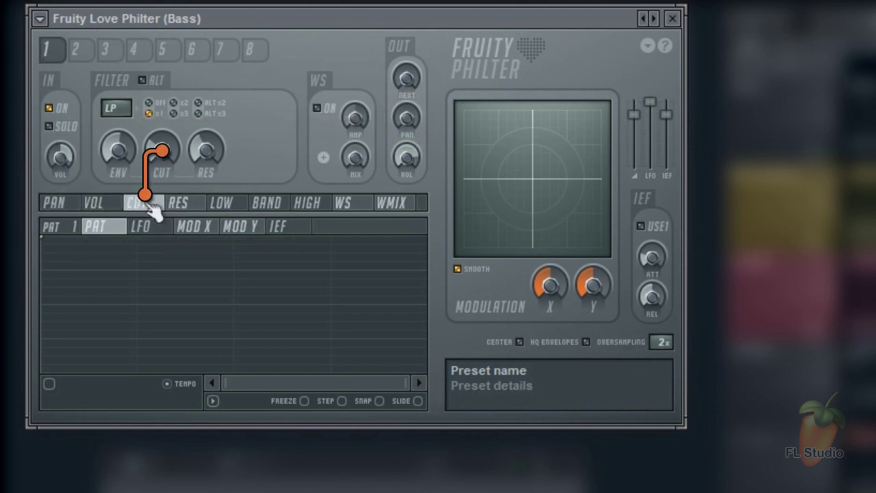
{"action": "left_click", "coordinate": [149, 229]}
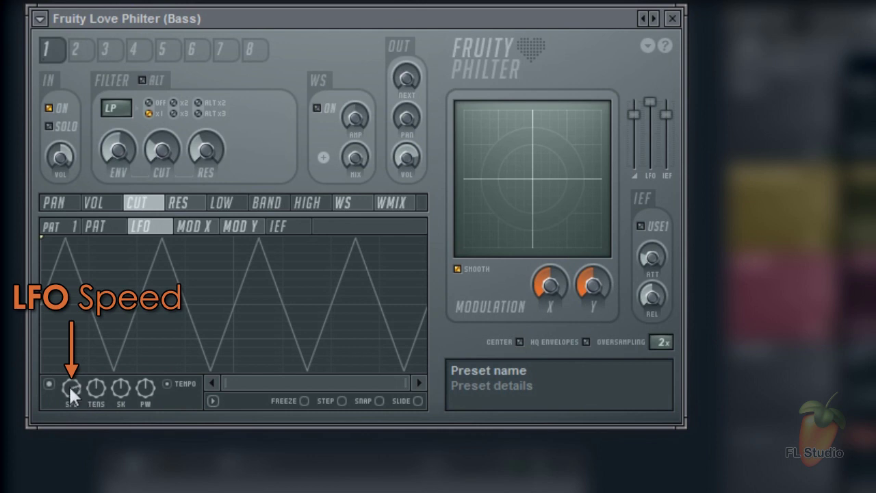
- Adjust the SPD knob so the Love Philter cutoff LFO cycles faster
{"action": "mouse_move", "coordinate": [76, 388]}
{"action": "left_mouse_down"}
{"action": "mouse_move", "coordinate": [76, 397]}
{"action": "mouse_move", "coordinate": [76, 376]}
{"action": "mouse_move", "coordinate": [77, 415]}
{"action": "mouse_move", "coordinate": [71, 369]}
{"action": "mouse_move", "coordinate": [72, 380]}
{"action": "left_mouse_up"}
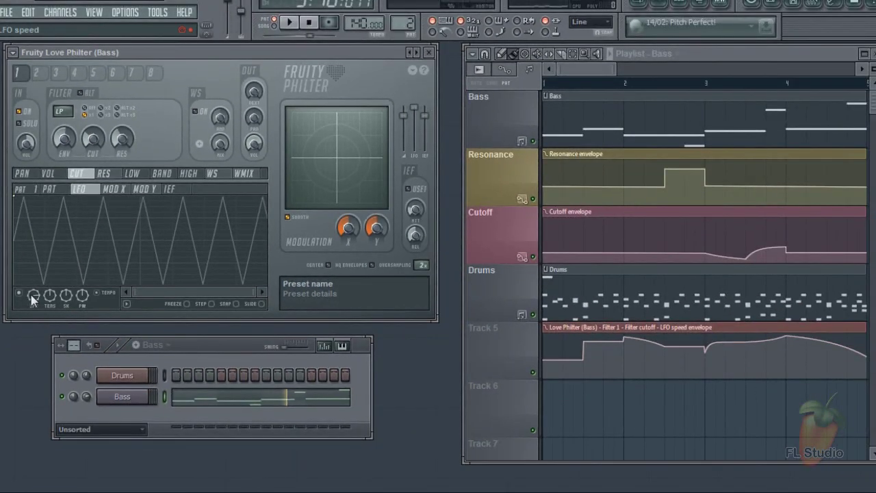
- Create an automation clip for the LFO speed, delete the extra Track 6 clip, and play the song
{"action": "right_click", "coordinate": [34, 294]}
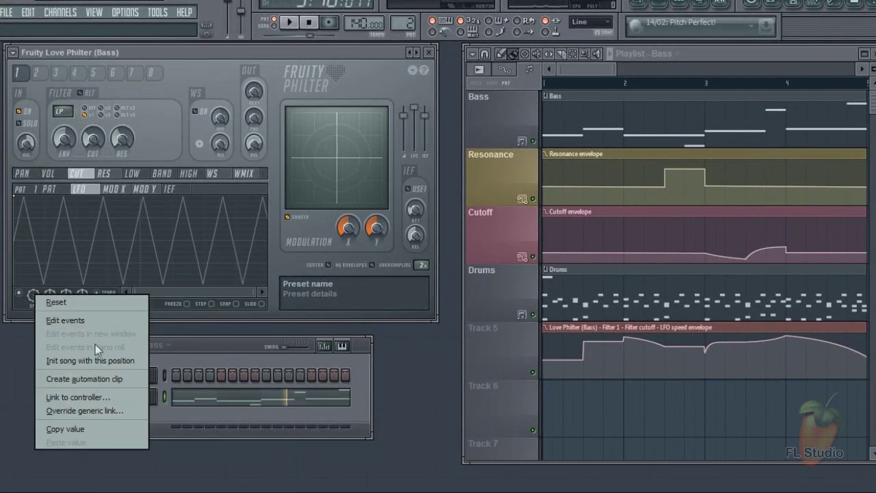
{"action": "left_click", "coordinate": [81, 380]}
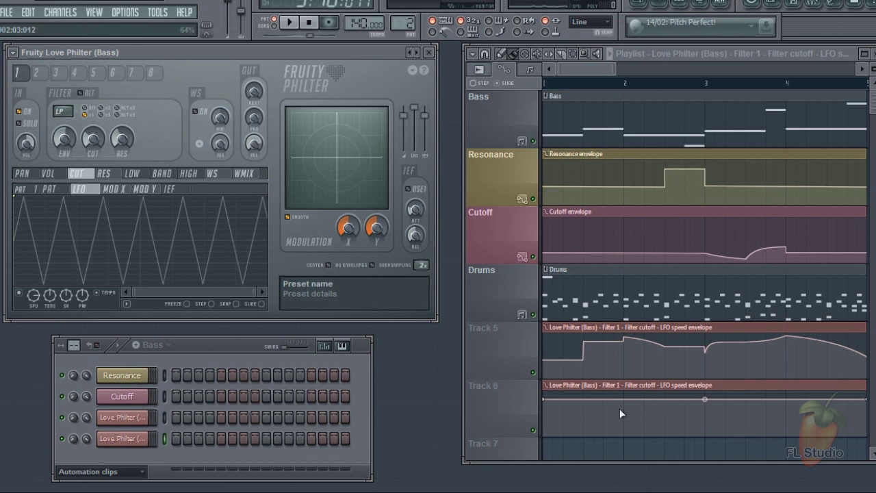
{"action": "right_click", "coordinate": [647, 385]}
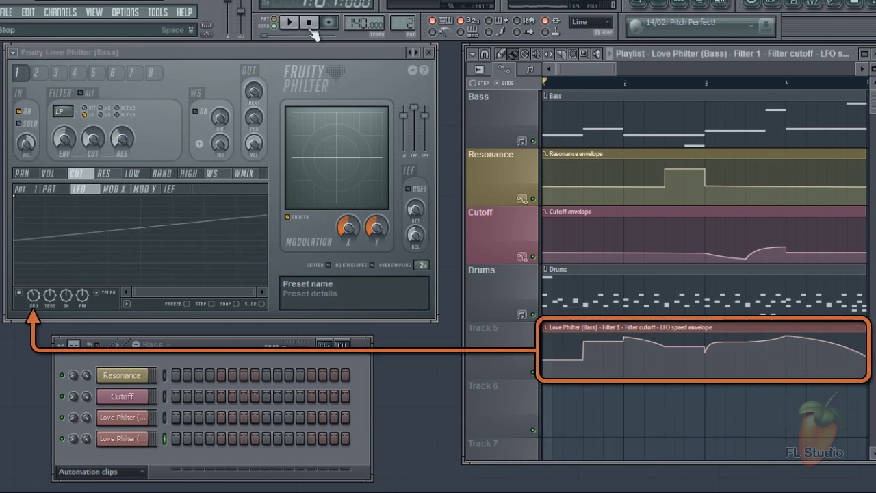
{"action": "left_click", "coordinate": [290, 22]}
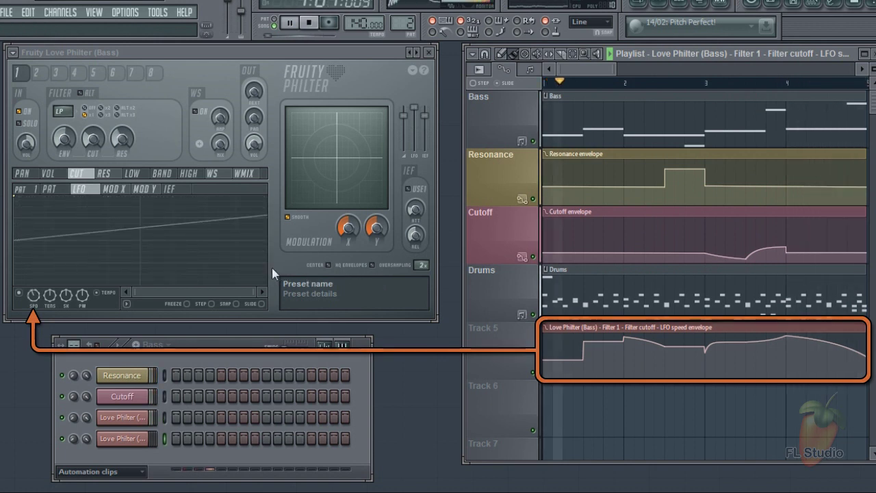
- Stop playback and audition the wobble bass from just before bar 2
{"action": "key", "text": "space"}
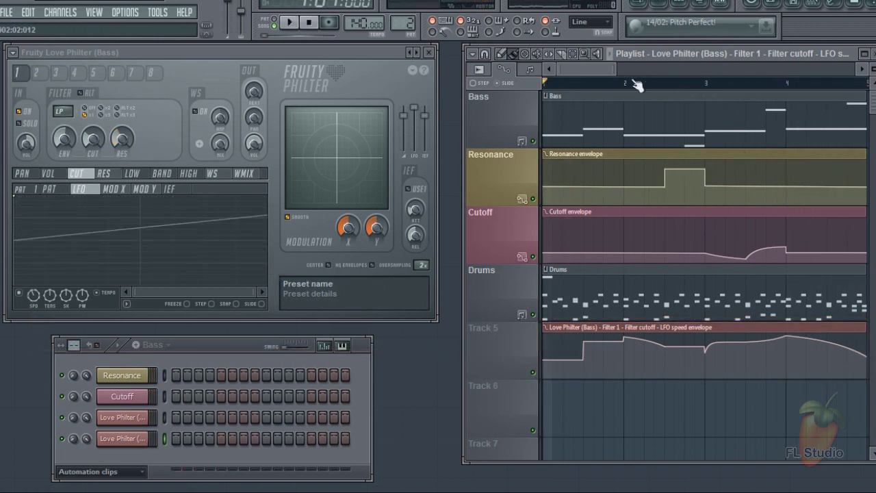
{"action": "left_click_drag", "start_coordinate": [625, 83], "coordinate": [665, 83]}
{"action": "left_click", "coordinate": [615, 83]}
{"action": "key", "text": "space"}
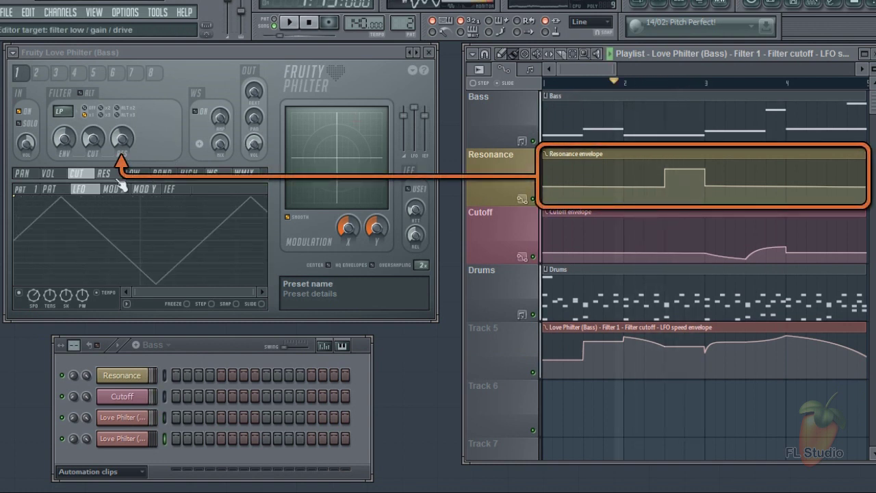
{"action": "key", "text": "space"}
- Lower the Love Philter resonance slightly and replay the song to hear the change
{"action": "left_click", "coordinate": [122, 139]}
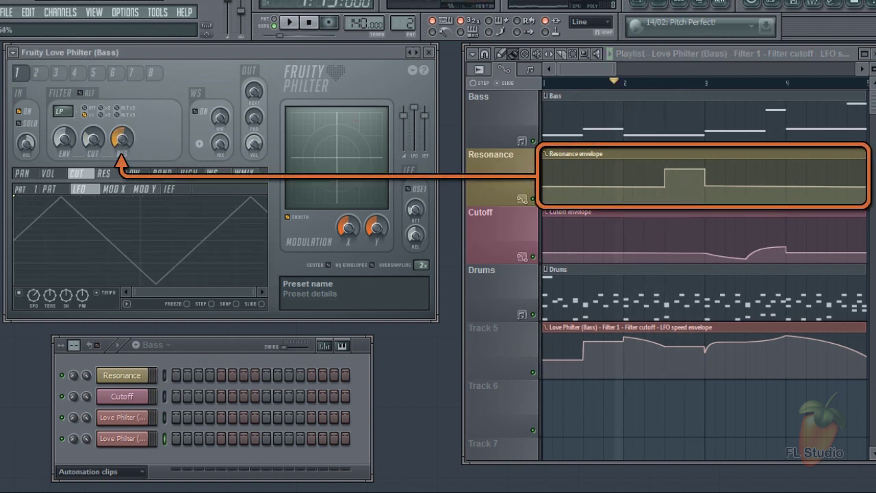
{"action": "left_click_drag", "start_coordinate": [121, 140], "coordinate": [122, 143]}
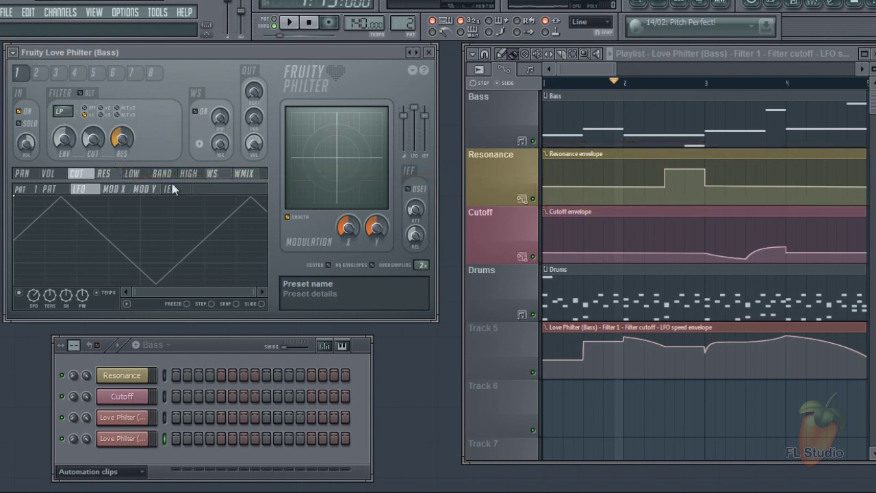
{"action": "mouse_move", "coordinate": [684, 261]}
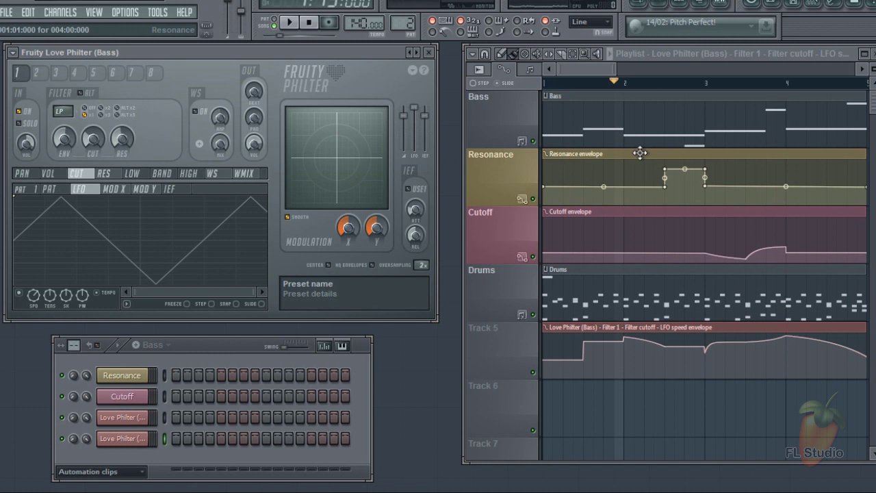
{"action": "left_click", "coordinate": [289, 22]}
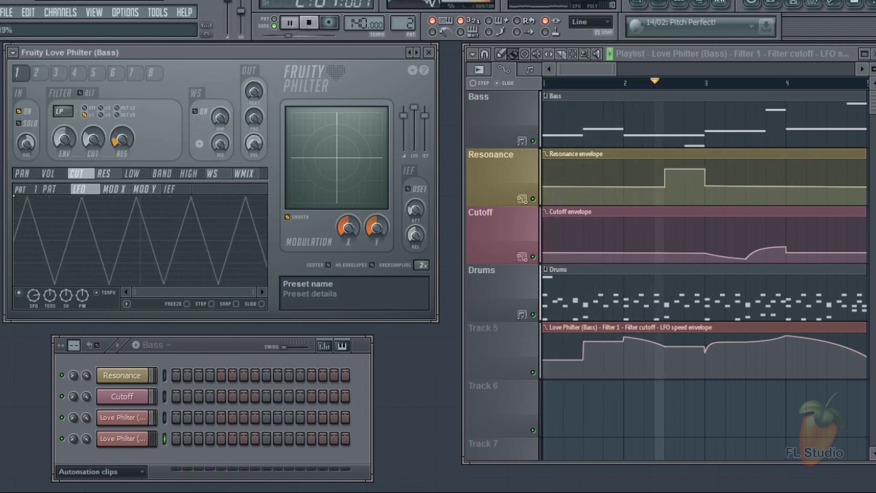
{"action": "key", "text": "space"}
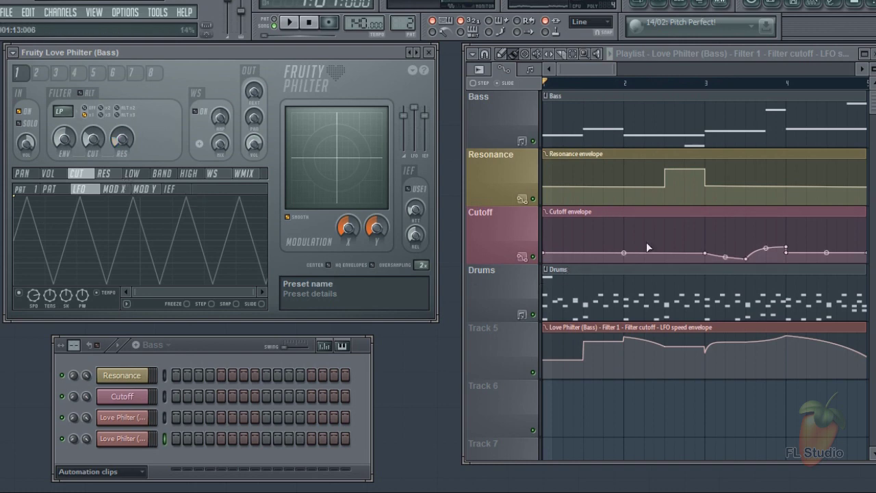